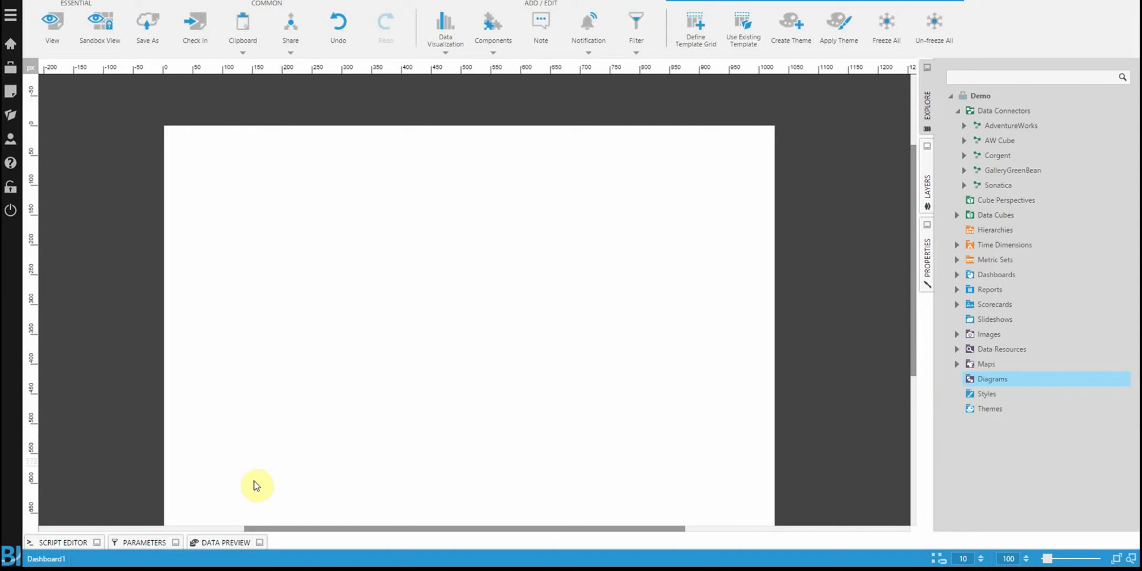
Copy XAML_floorplan_all.xaml from the desktop folder into the project's Diagrams folder and expand it.
left_click(173, 570)
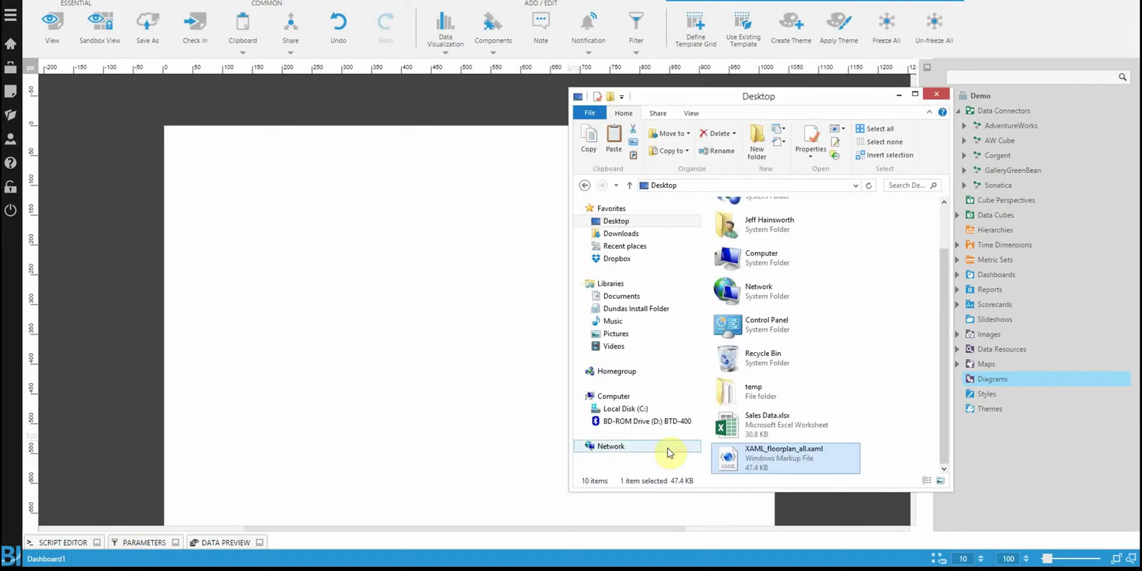
left_click_drag(751, 454, 1005, 376)
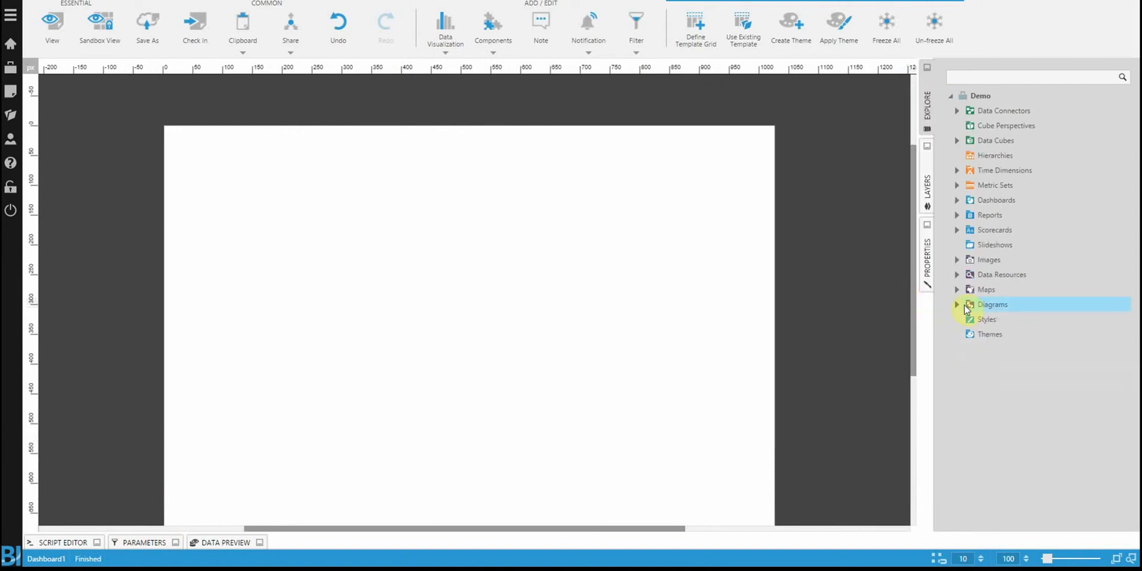
left_click(958, 305)
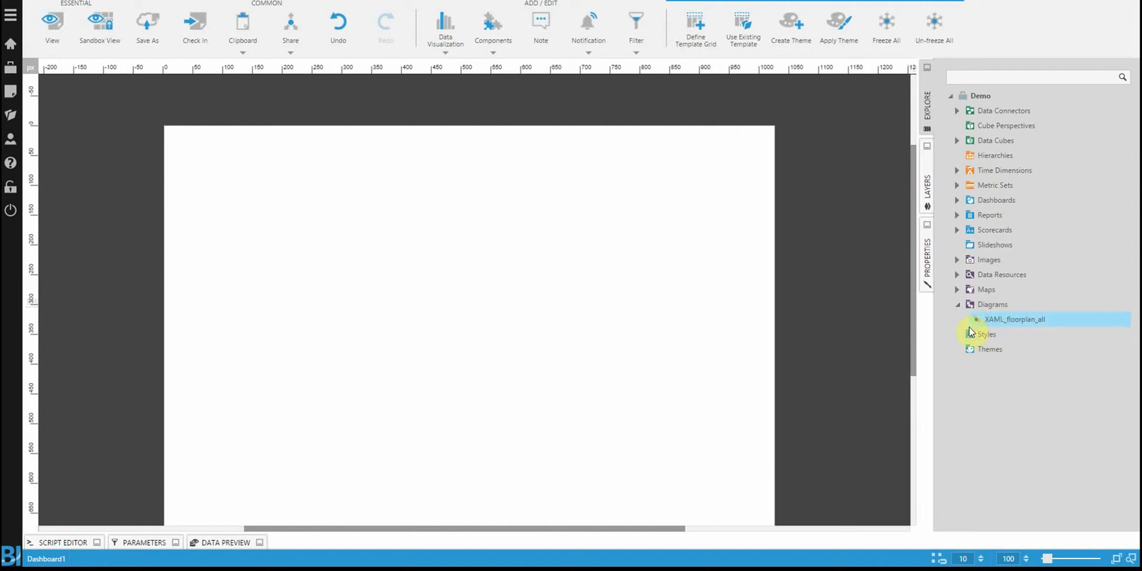
Drop XAML_floorplan_all on the canvas at the top-left and enlarge it to show the full plan.
left_click_drag(1018, 321, 315, 209)
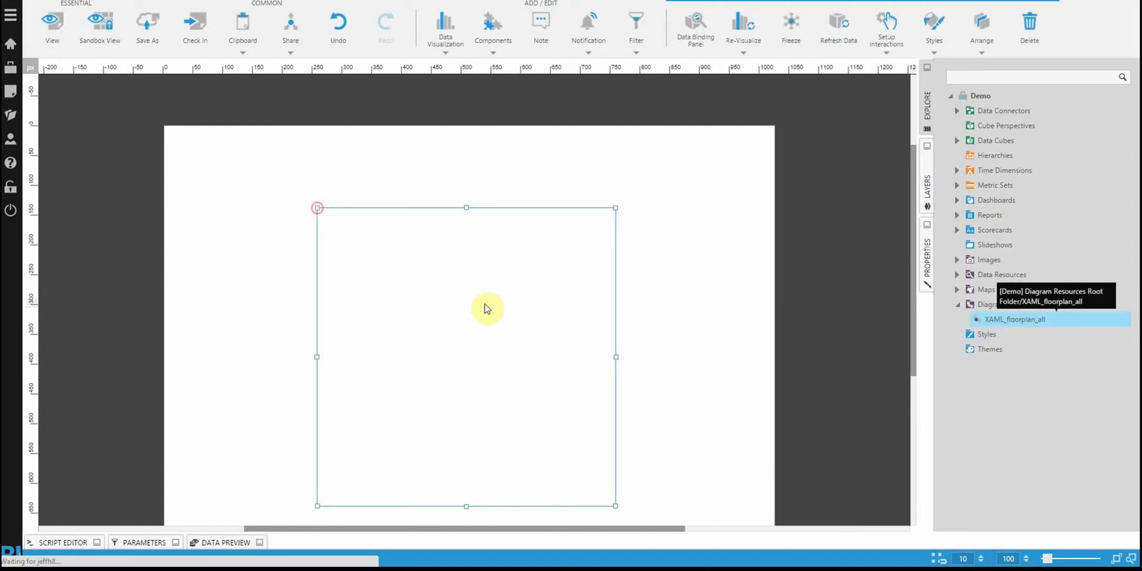
left_click_drag(519, 376, 395, 322)
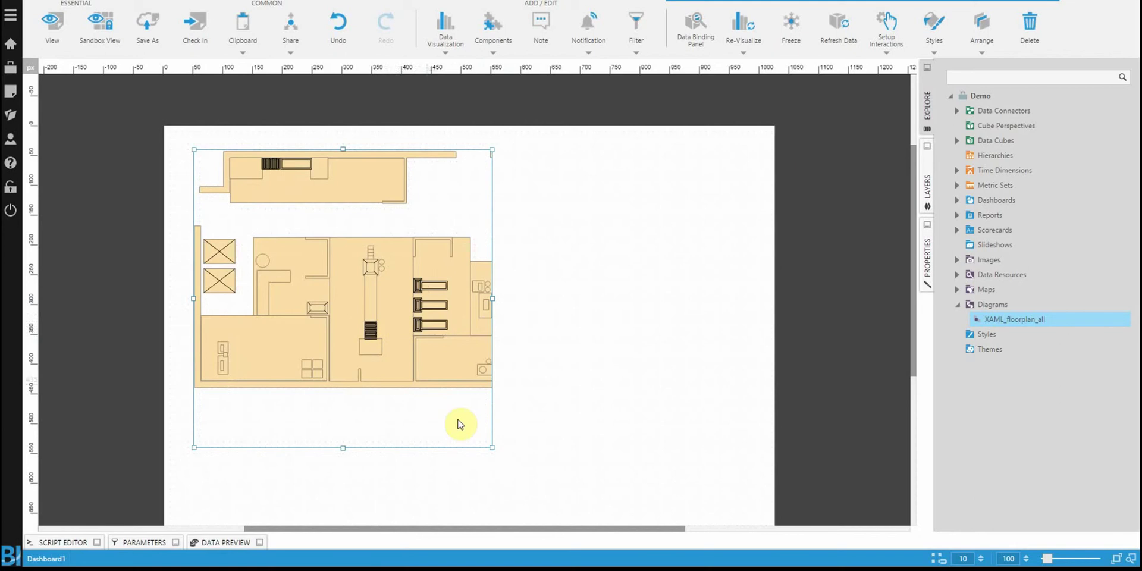
left_click_drag(491, 445, 755, 430)
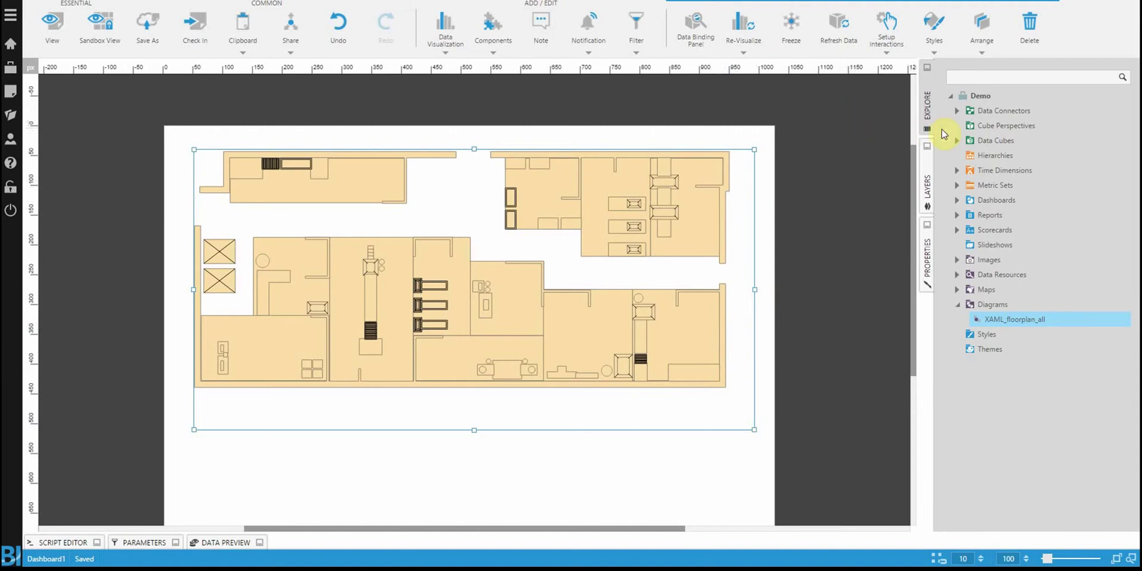
Review the diagram's Shape Collection to confirm bays bay01–bay12 are listed.
left_click(926, 256)
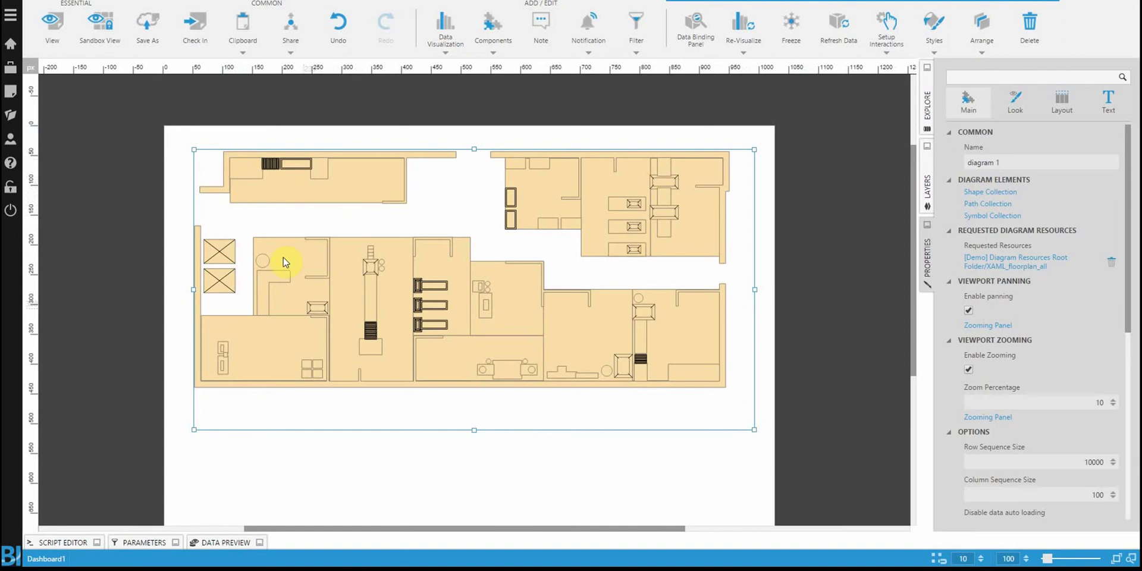
left_click(983, 193)
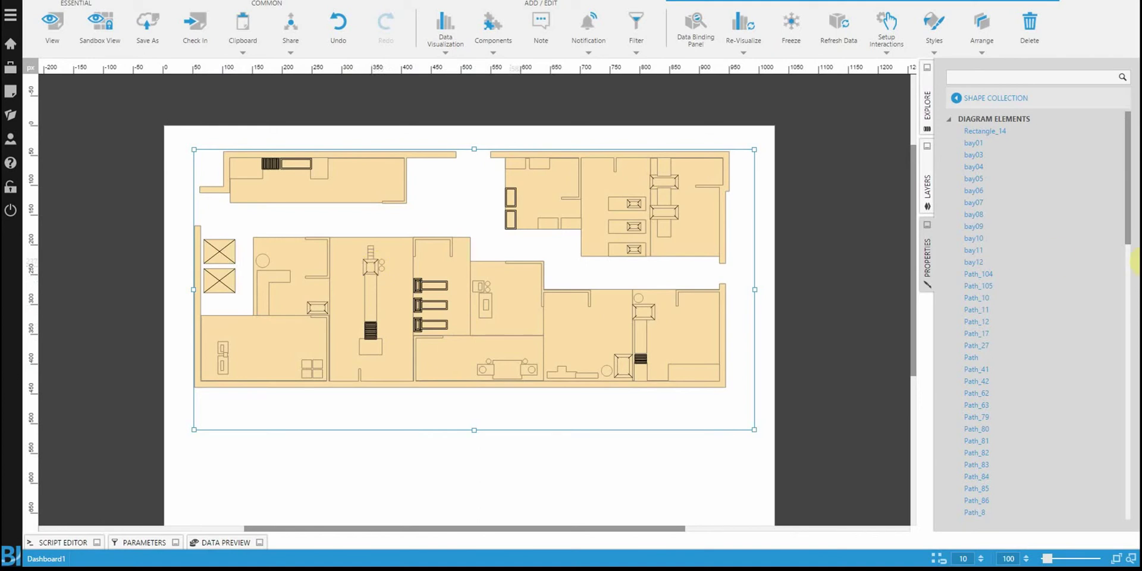
mouse_move(1131, 188)
left_mouse_down()
mouse_move(1136, 306)
mouse_move(1135, 178)
left_mouse_up()
Expand Data Connectors > Corgent > Production.Lines to reveal its columns.
left_click(1001, 98)
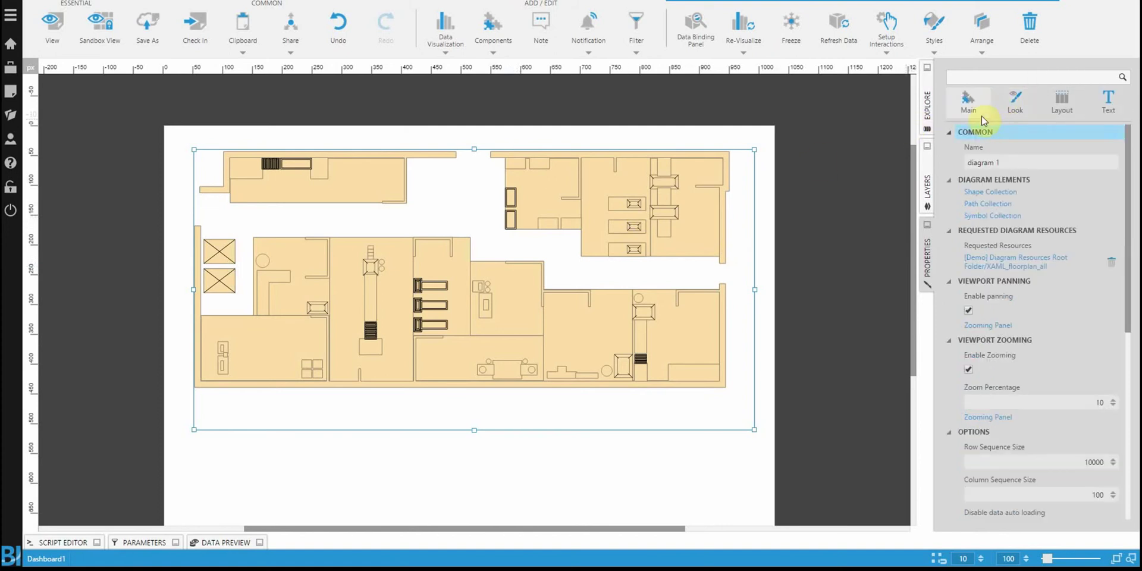
left_click(930, 110)
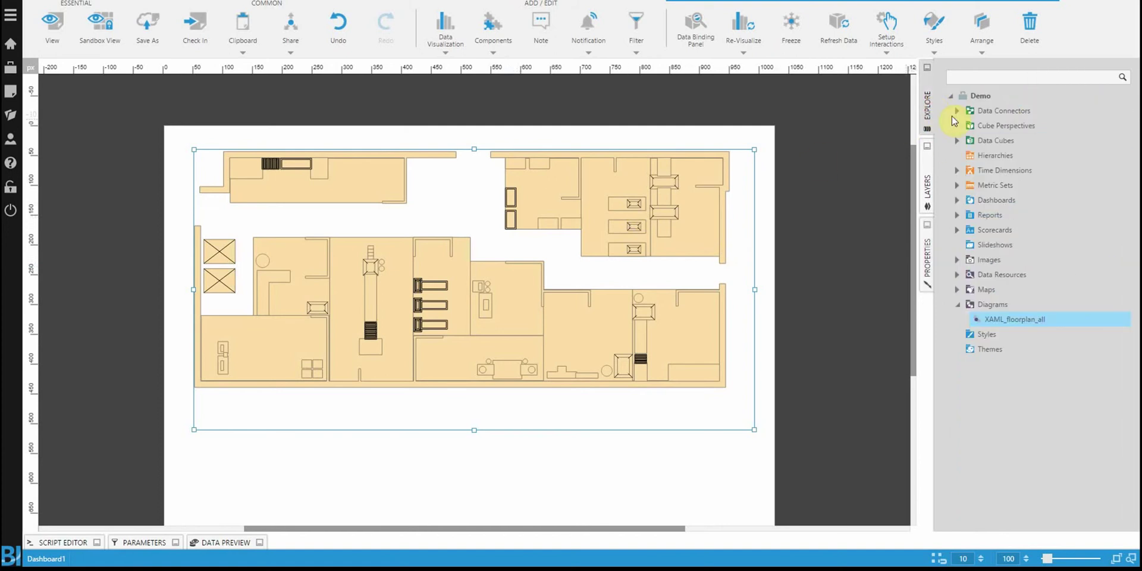
left_click(957, 110)
left_click(963, 156)
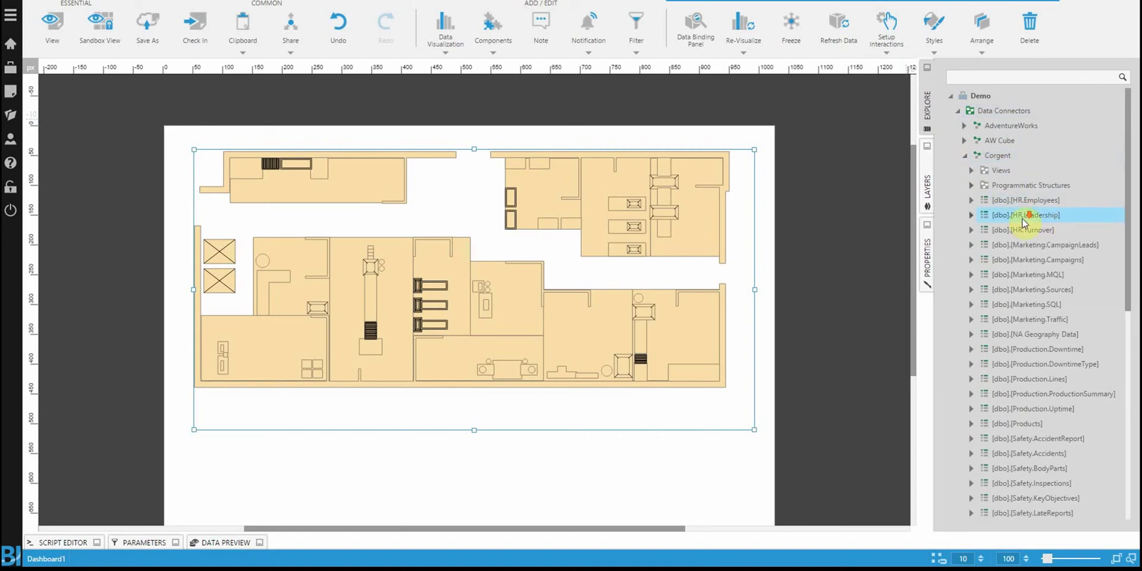
scroll(959, 238, "down", 2)
scroll(987, 315, "down", 2)
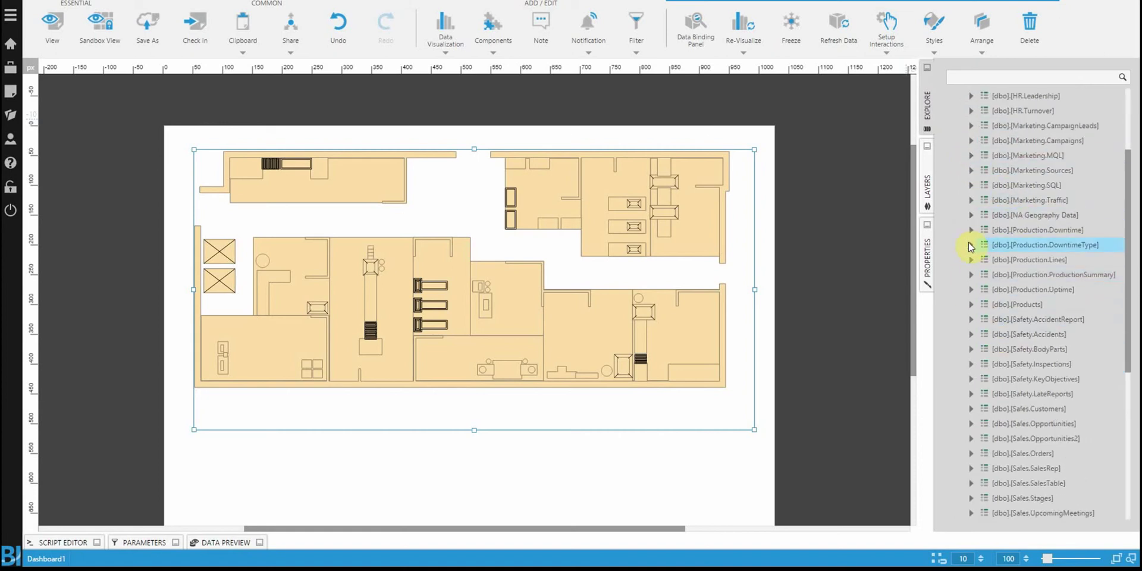
left_click(972, 261)
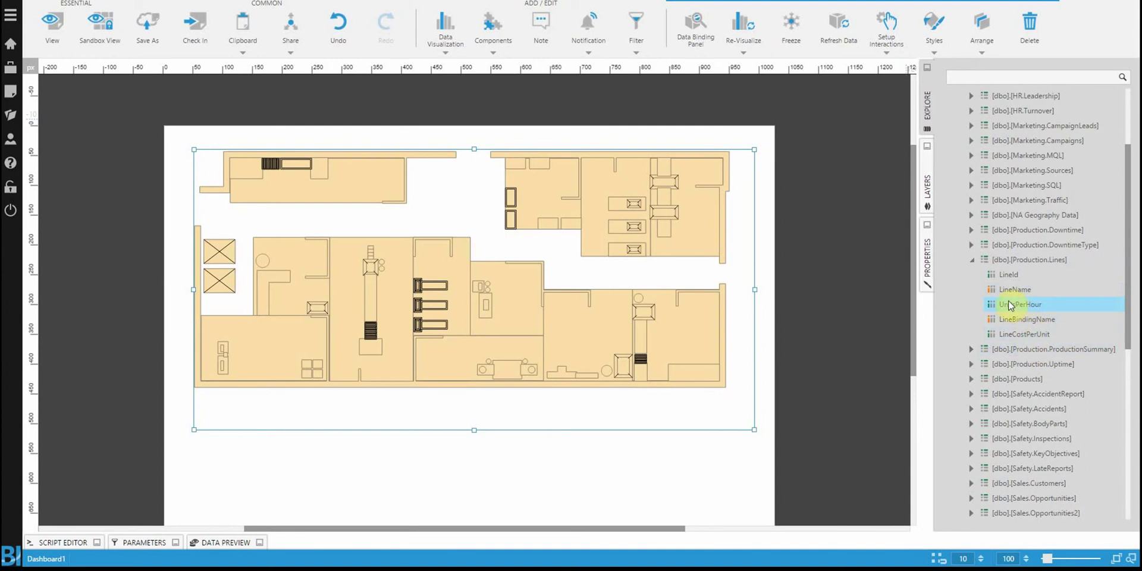
Bind UnitsPerHour as the diagram's measure and LineBindingName to match bays to lines.
left_click_drag(1014, 311, 451, 245)
left_click(104, 228)
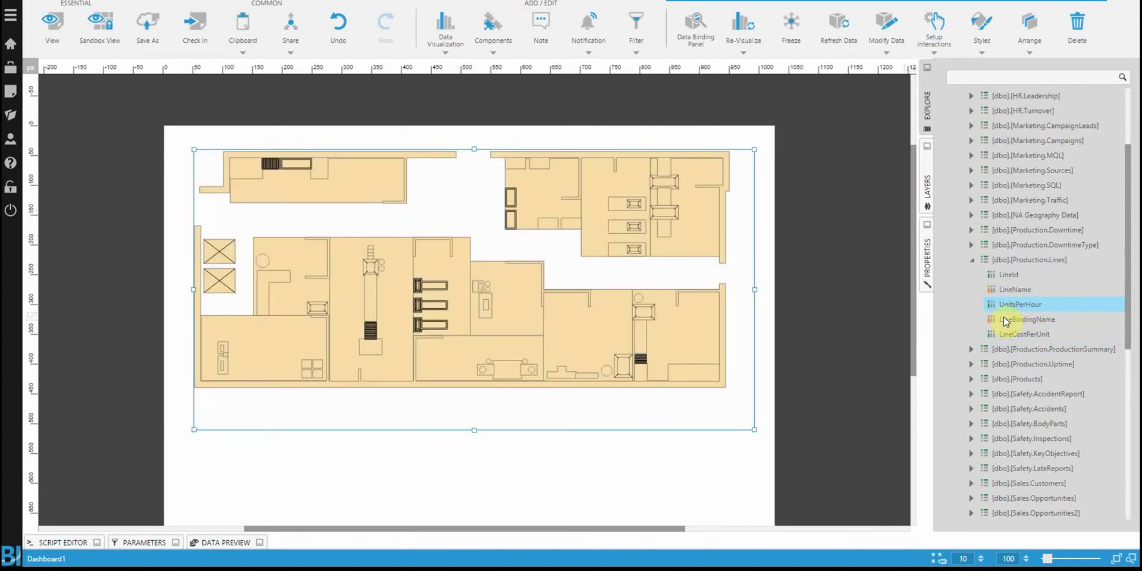
left_click_drag(1024, 324, 103, 304)
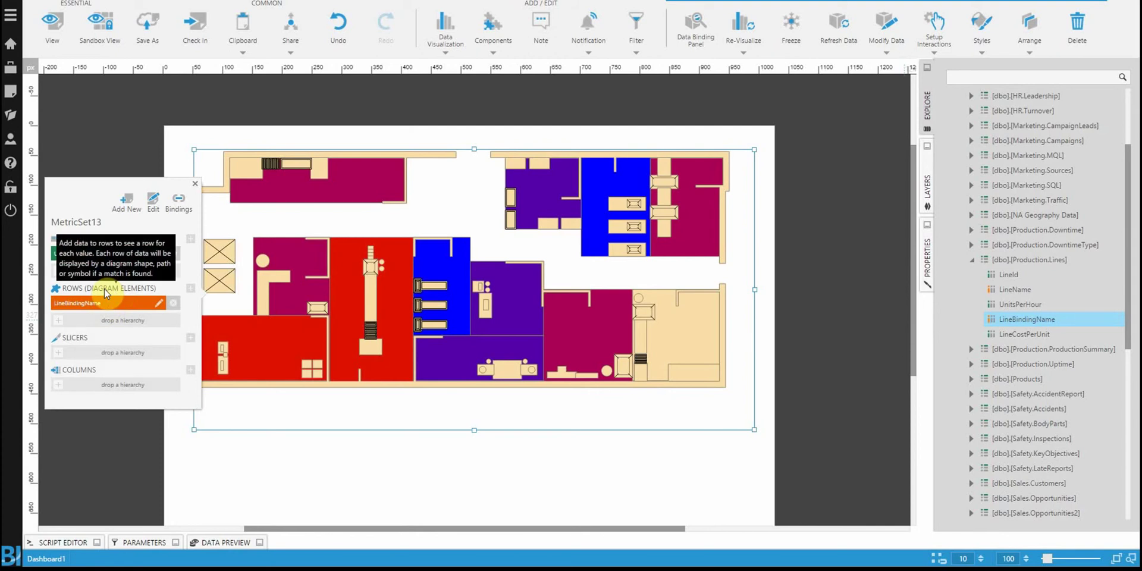
Bring up the diagram's Look appearance properties.
left_click(929, 262)
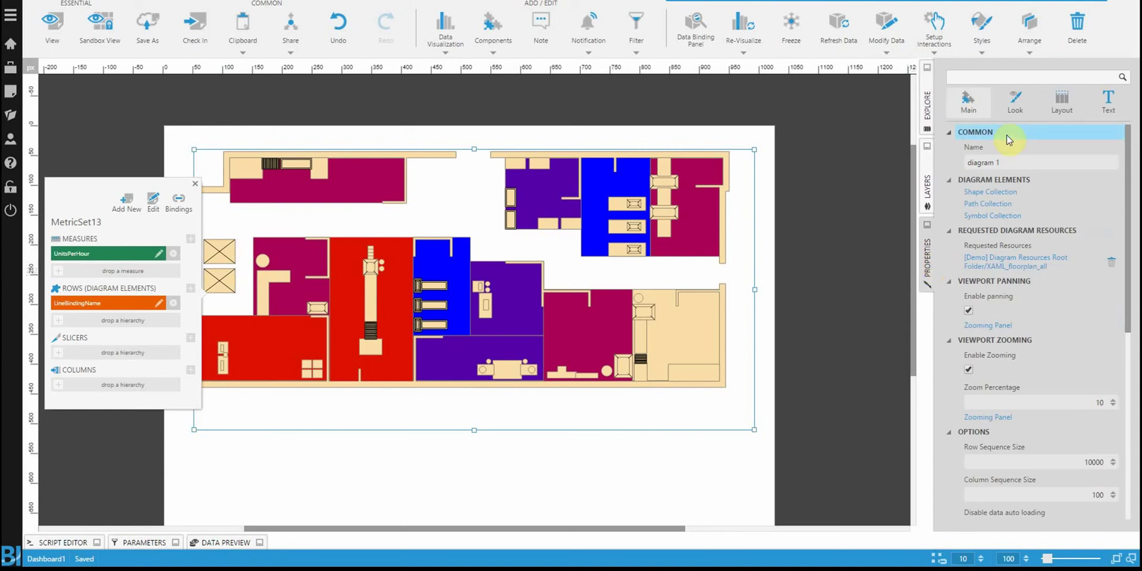
left_click(1015, 107)
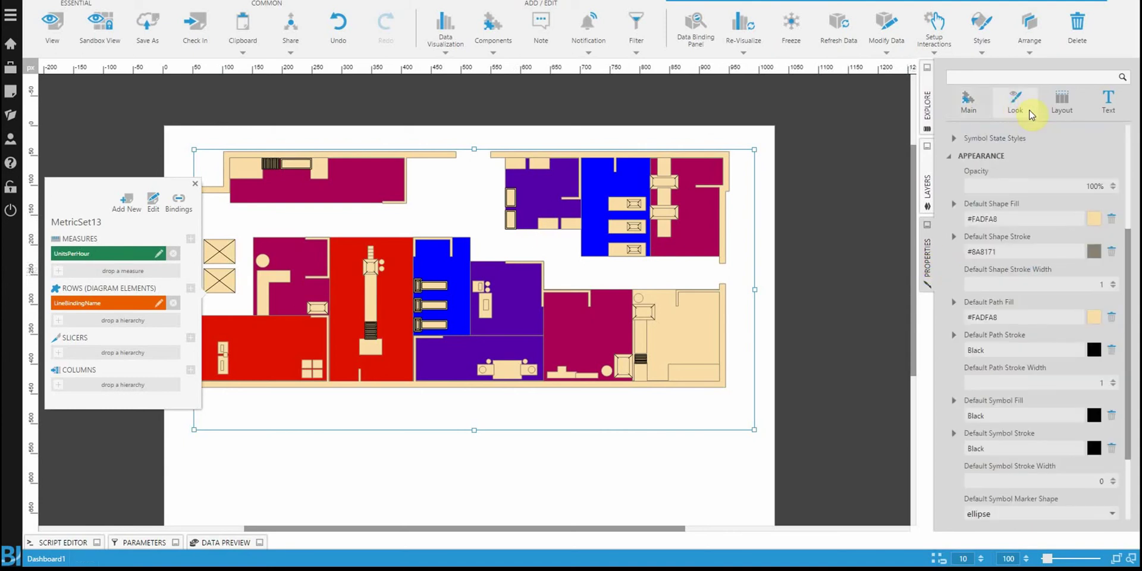
left_click(966, 102)
scroll(1015, 267, "down", 6)
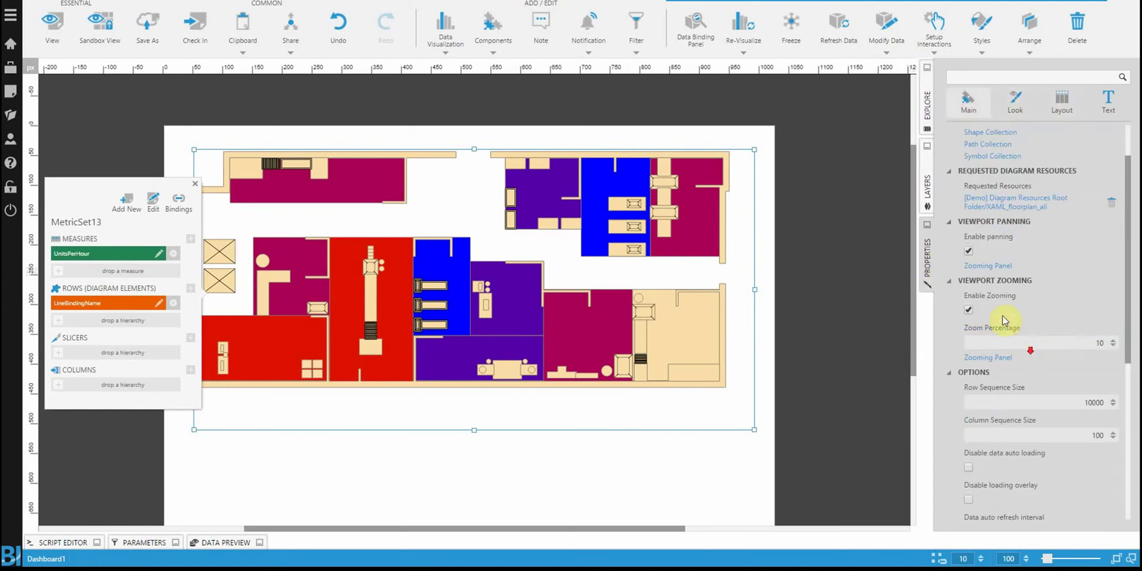
scroll(1005, 238, "up", 5)
left_click(1015, 103)
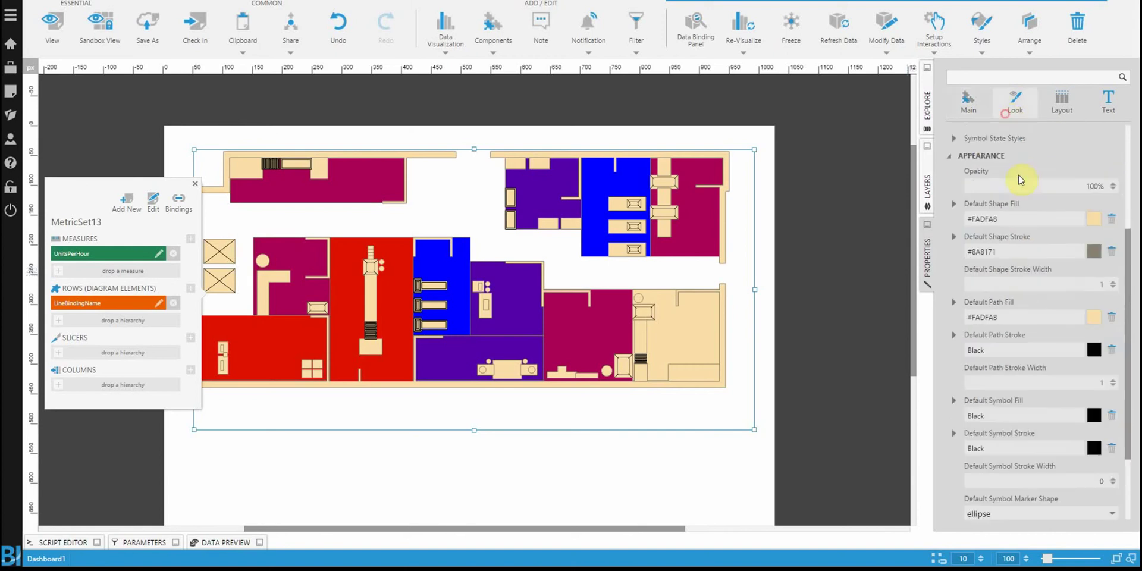
scroll(1015, 306, "down", 4)
scroll(1013, 340, "up", 4)
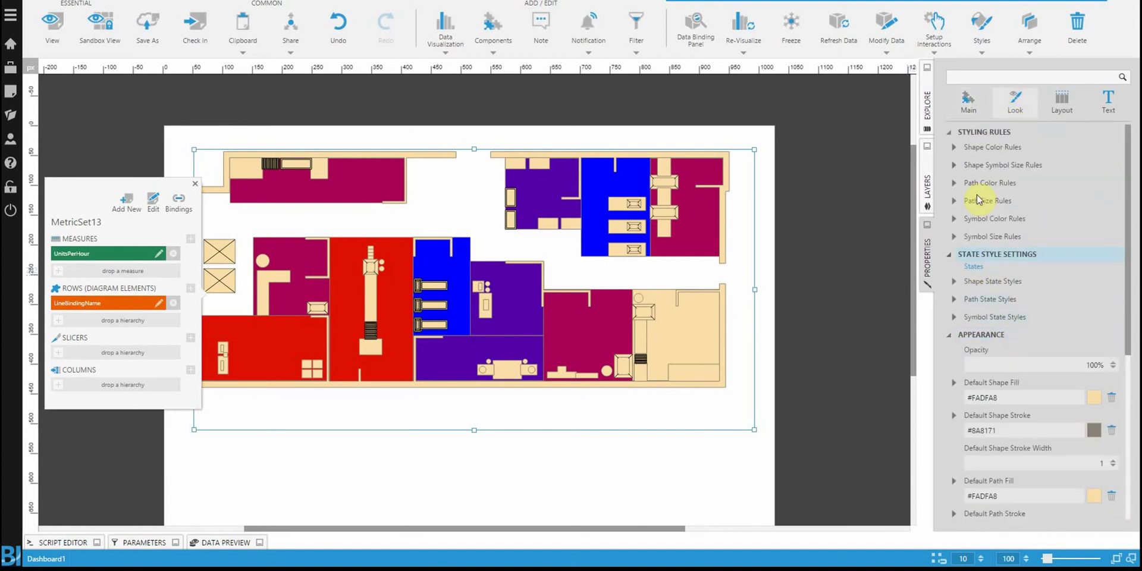
Set the Auto Color Rule's From Color to White under Shape Color Rules.
left_click(978, 152)
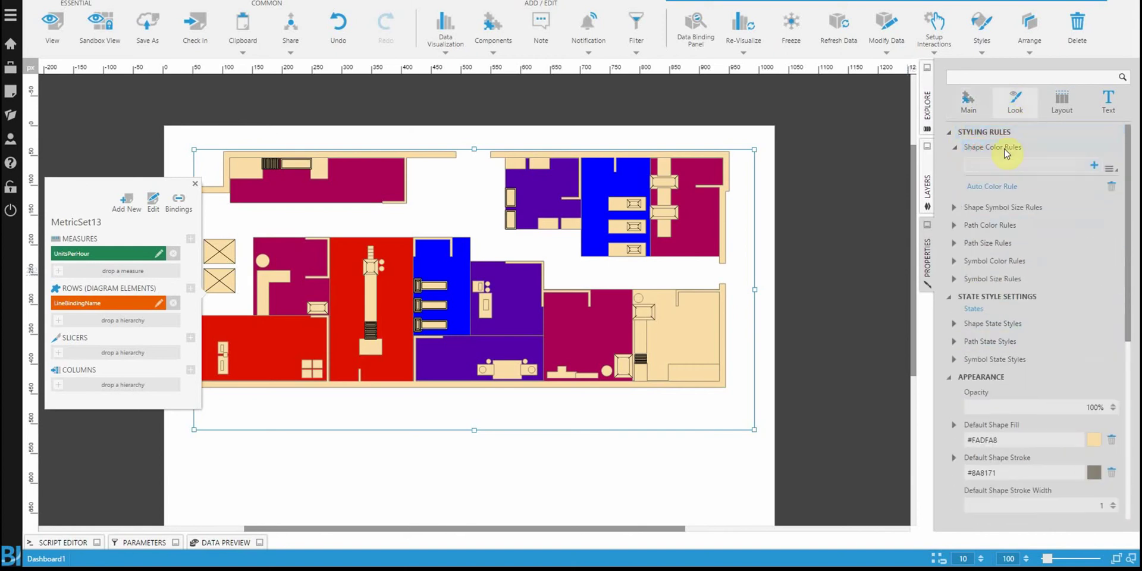
left_click(990, 189)
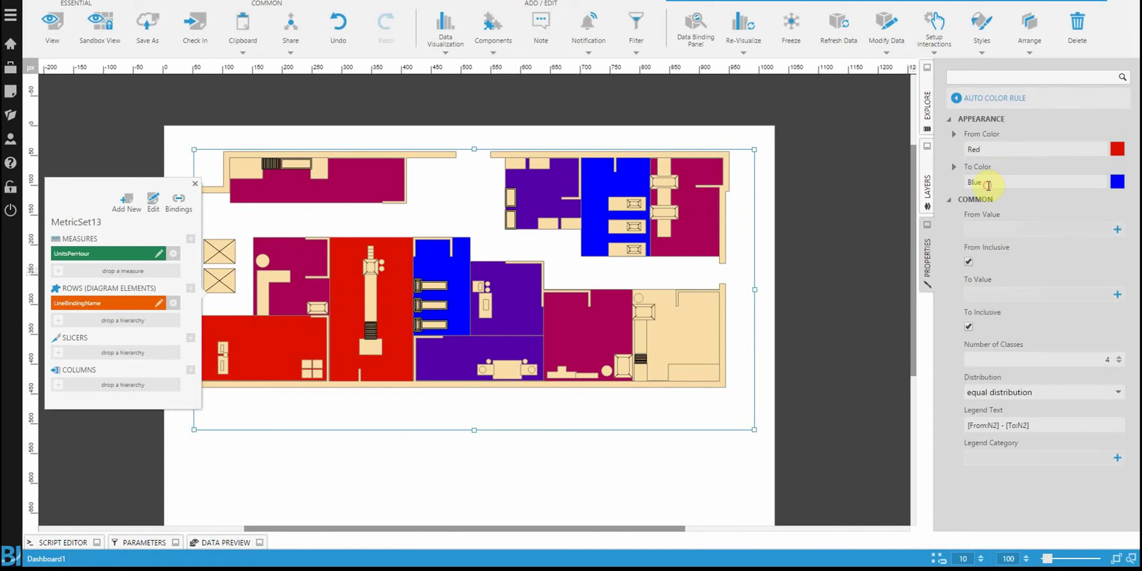
left_click(1017, 149)
type("White")
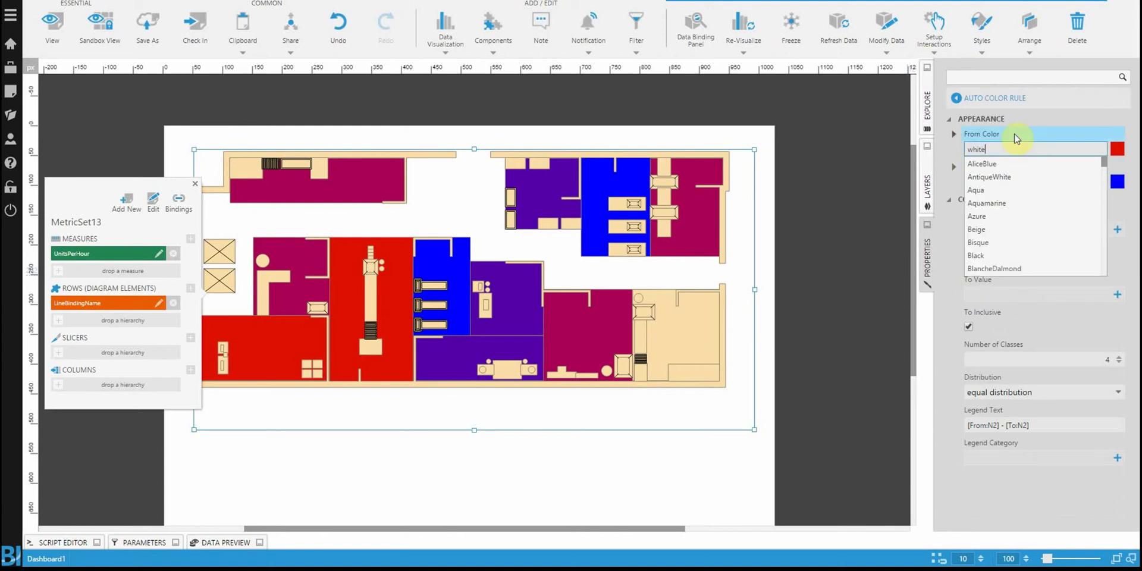
left_click(851, 273)
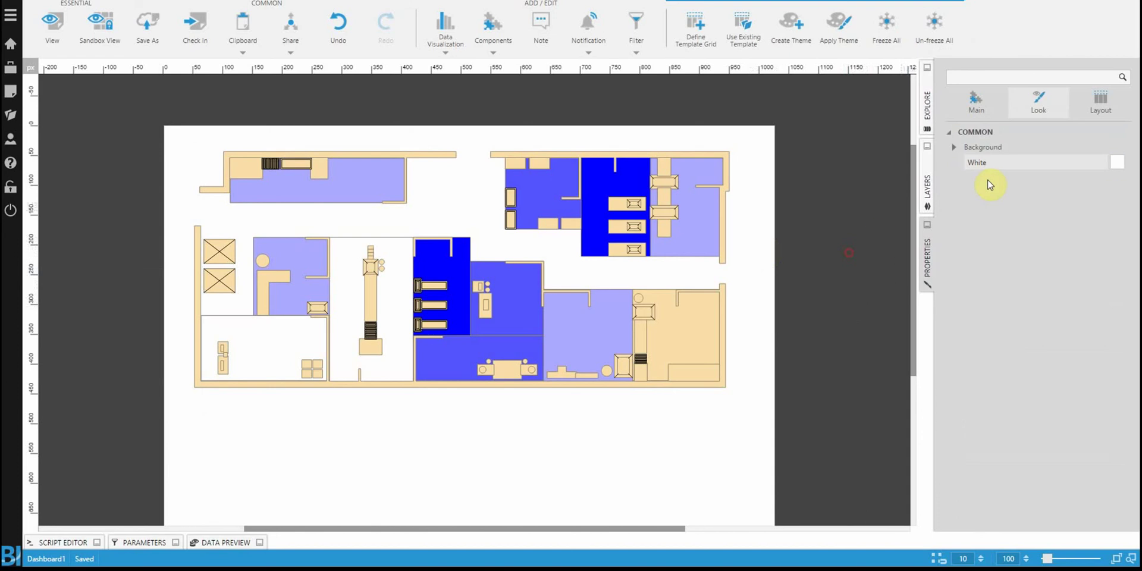
Select the floor plan diagram and show its Look appearance properties.
left_click(976, 99)
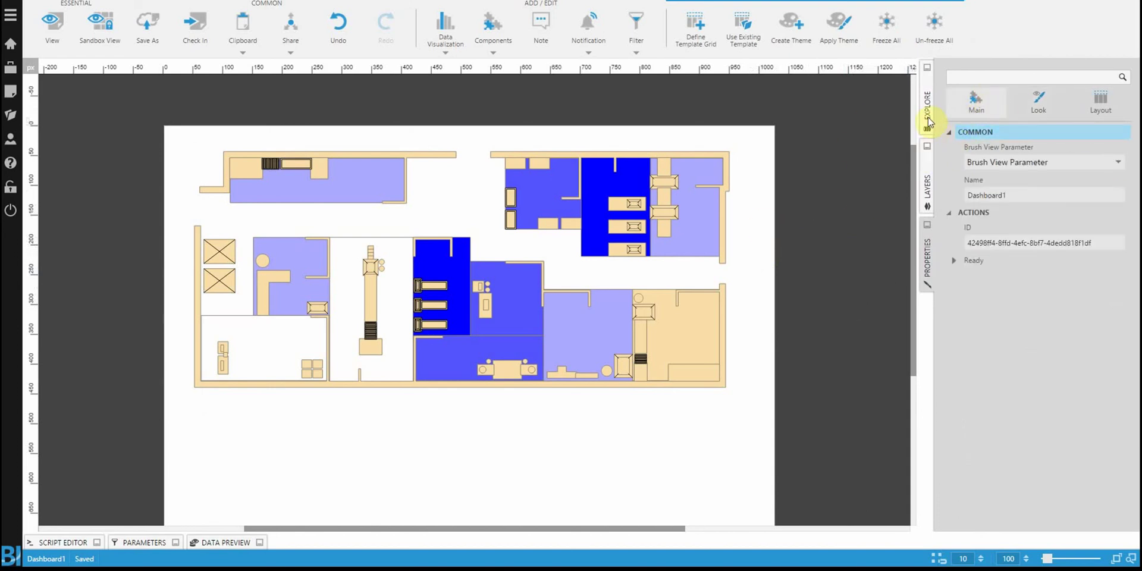
left_click(1038, 102)
left_click(973, 113)
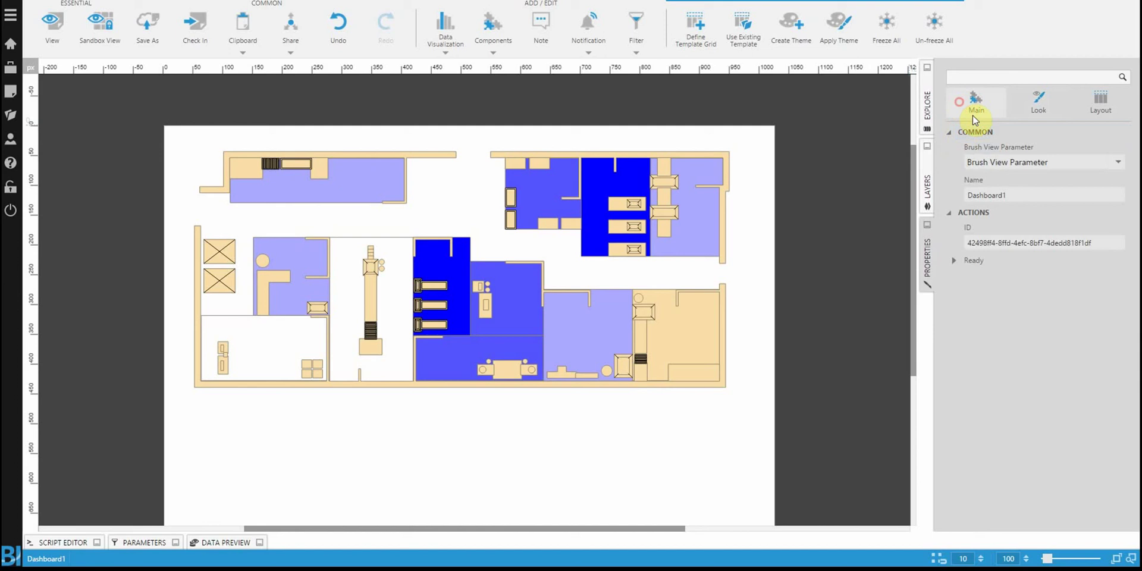
left_click(702, 202)
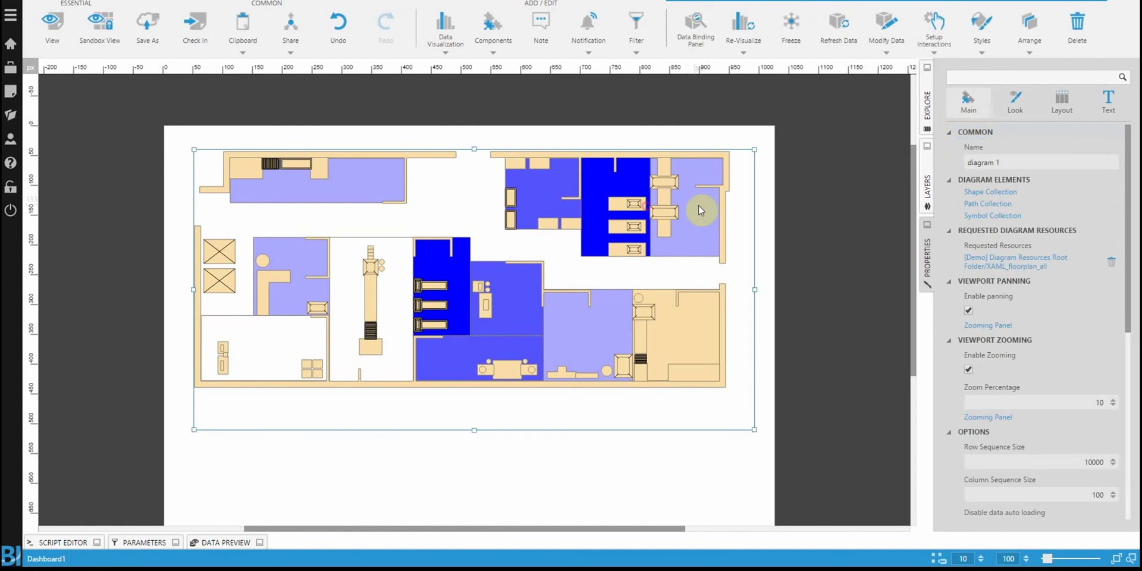
left_click(1018, 103)
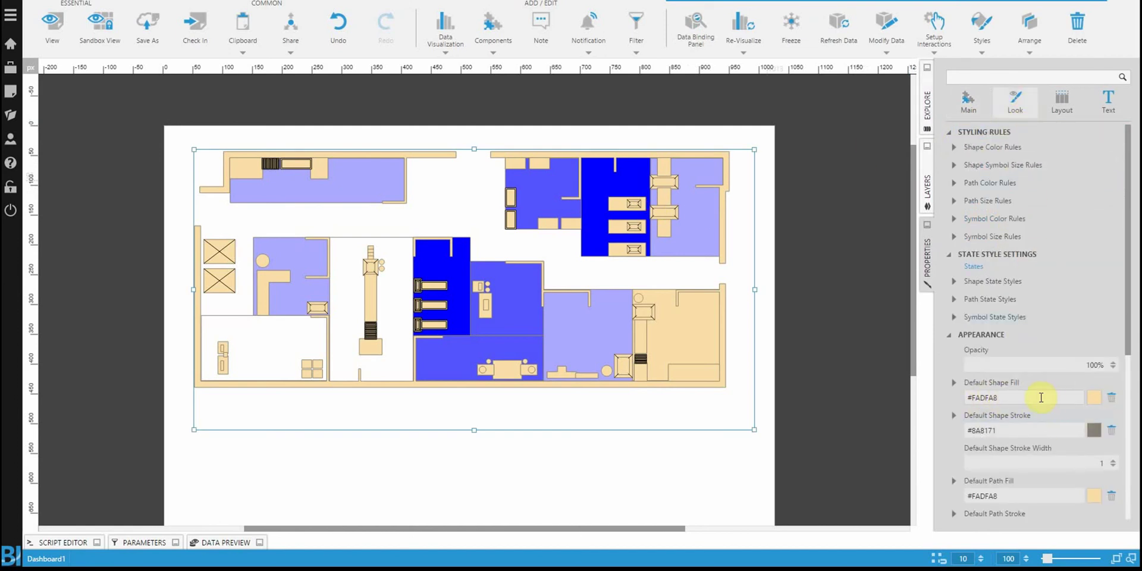
Copy the grey stroke colour #8A8171 into Default Shape Fill.
left_click(1005, 423)
key("ctrl+c")
left_click(1030, 393)
key("ctrl+v")
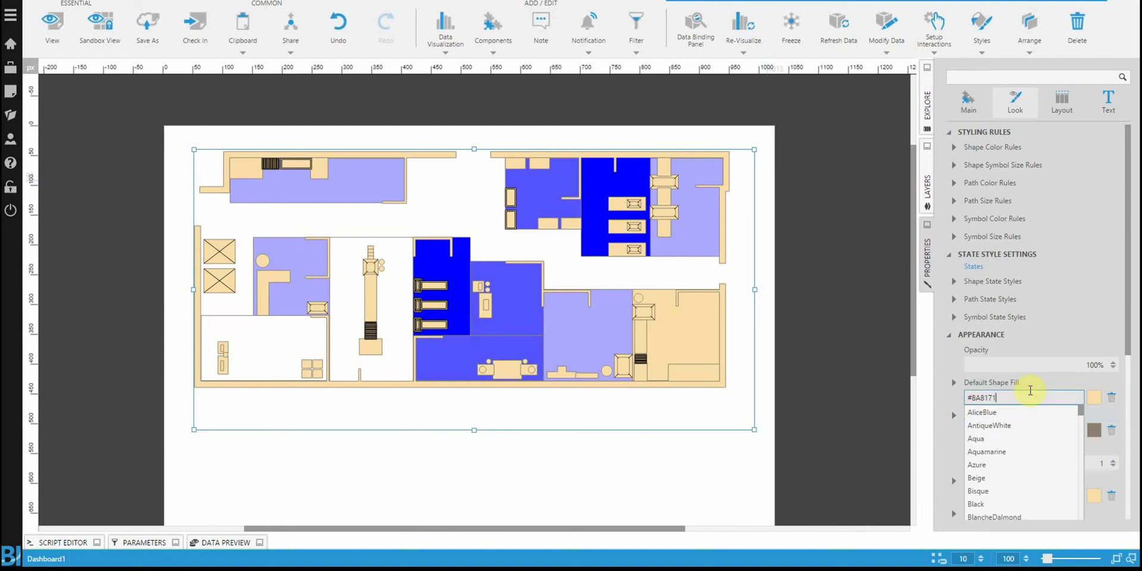
key("Return")
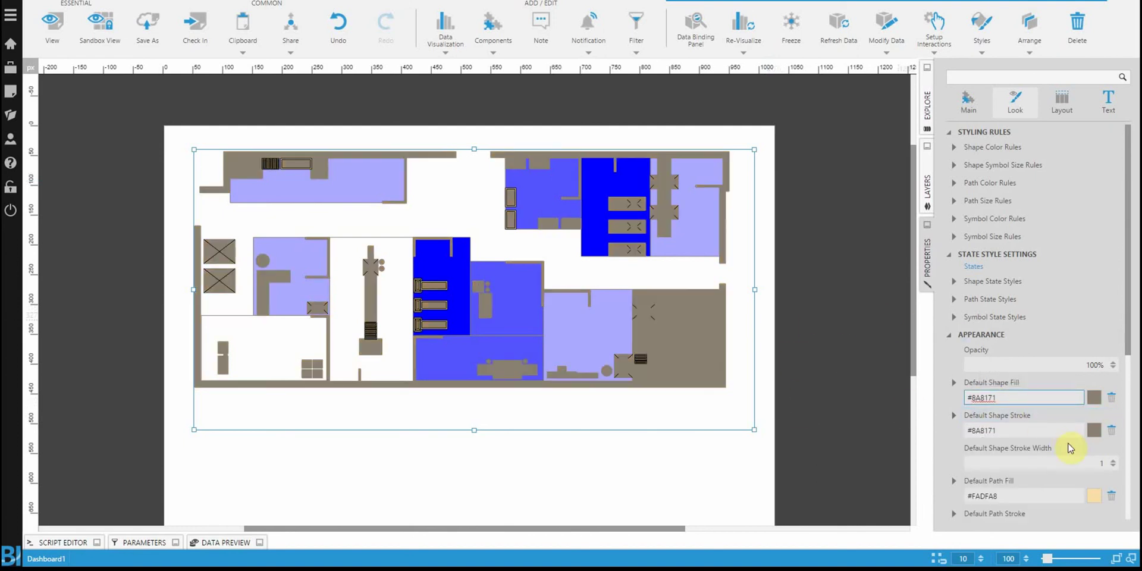
Set Default Shape Stroke to black and deselect the diagram.
left_click(1024, 430)
type("bla")
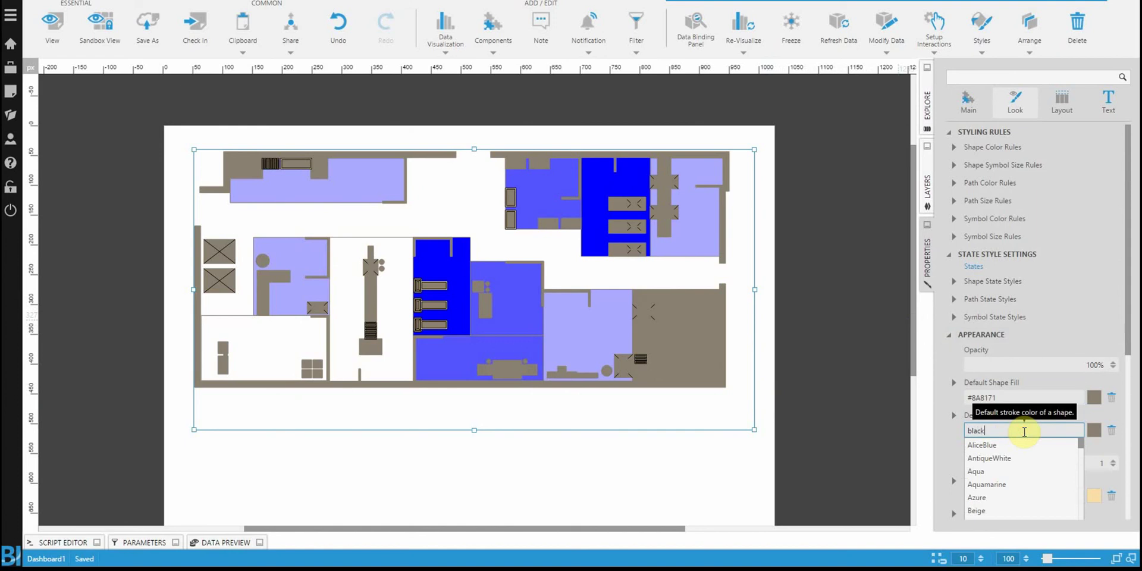
type("ck")
key("Return")
left_click(857, 321)
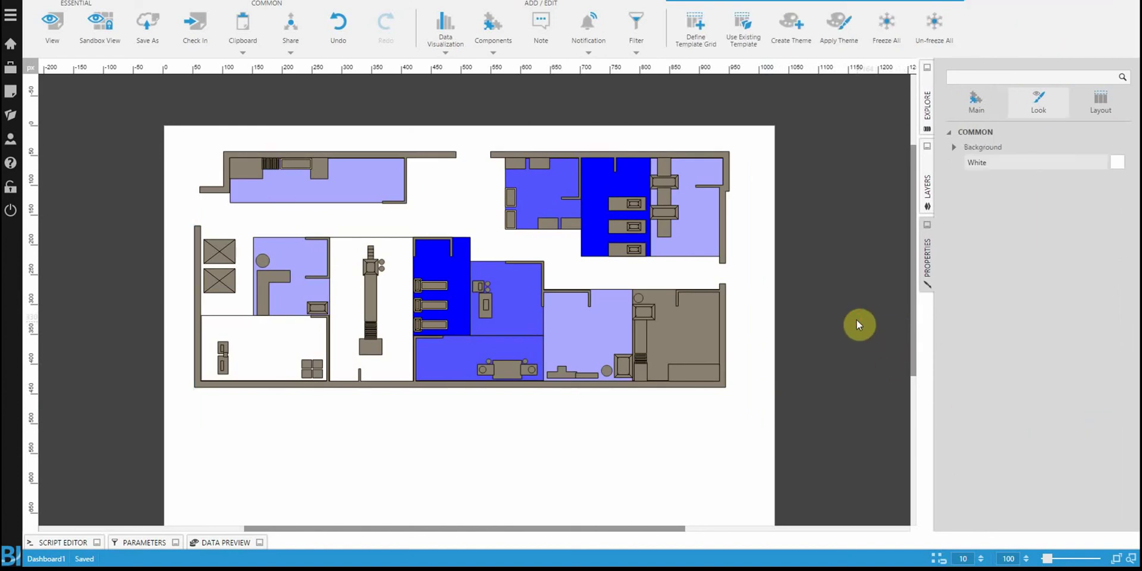